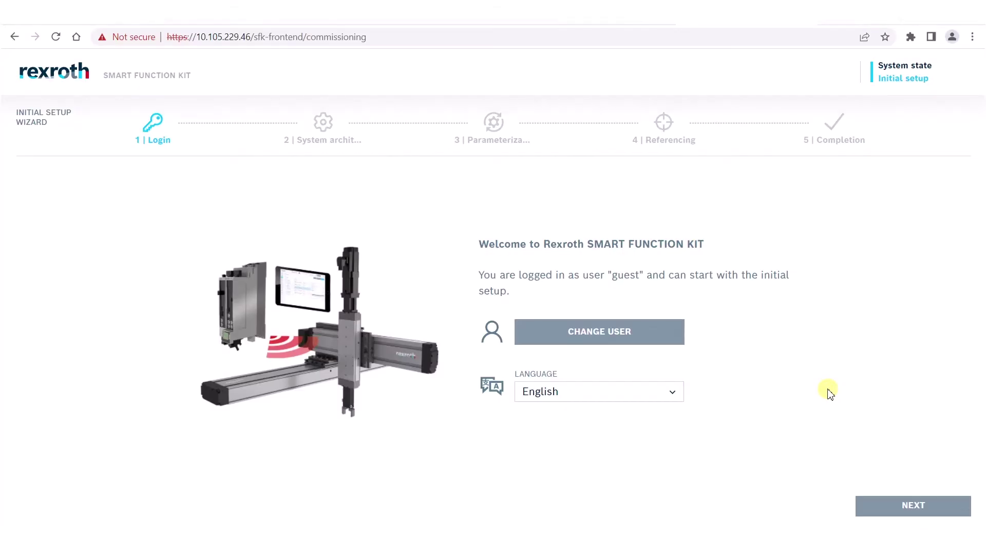
Accept the 3SA system, no dispensing system, no I/O module, and both MKR-110 axis data pages.
{"action": "left_click", "coordinate": [916, 511]}
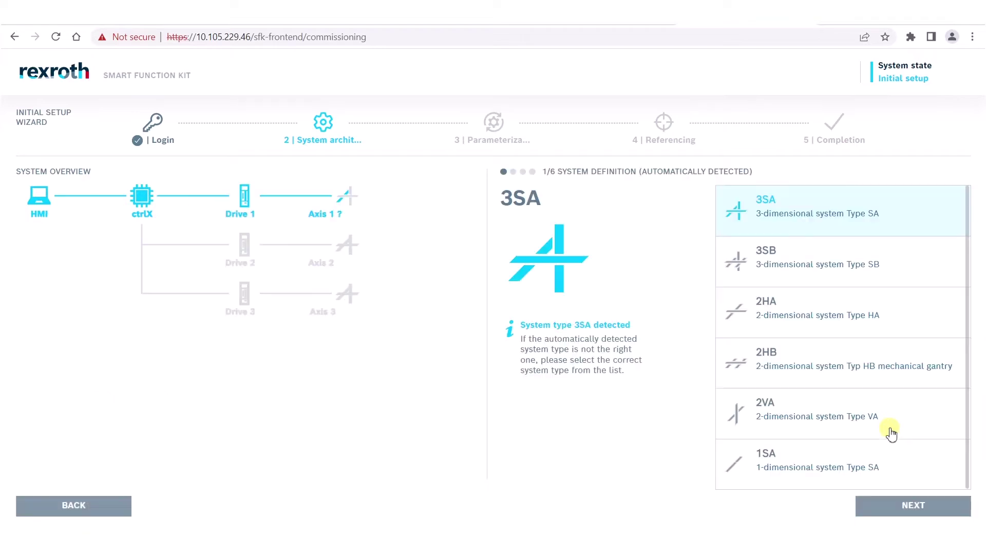
{"action": "left_click", "coordinate": [911, 507]}
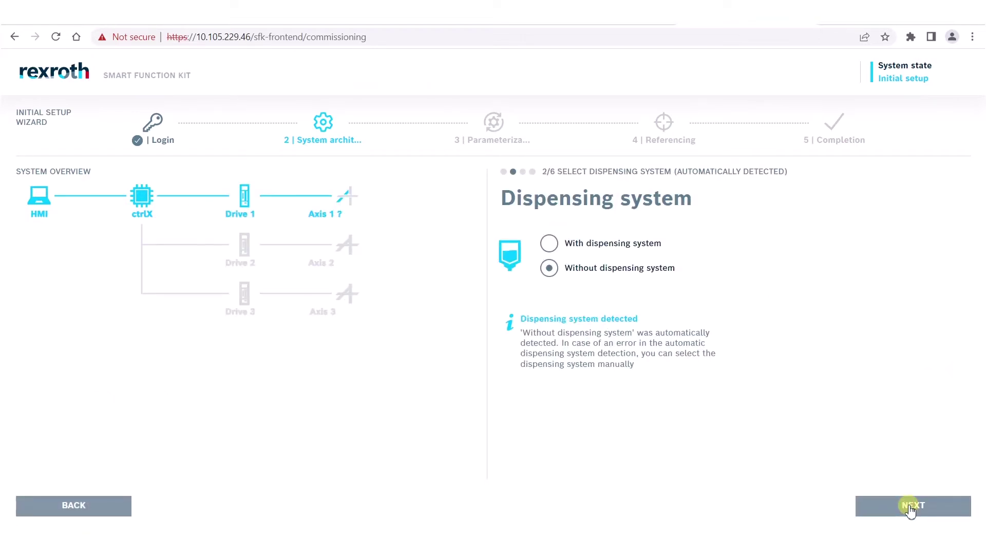
{"action": "left_click", "coordinate": [912, 507]}
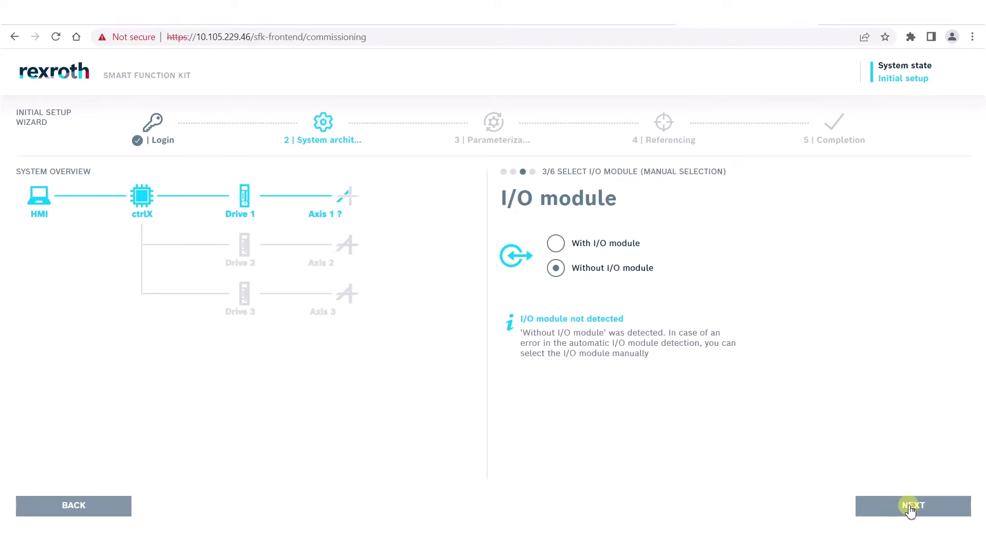
{"action": "left_click", "coordinate": [911, 508]}
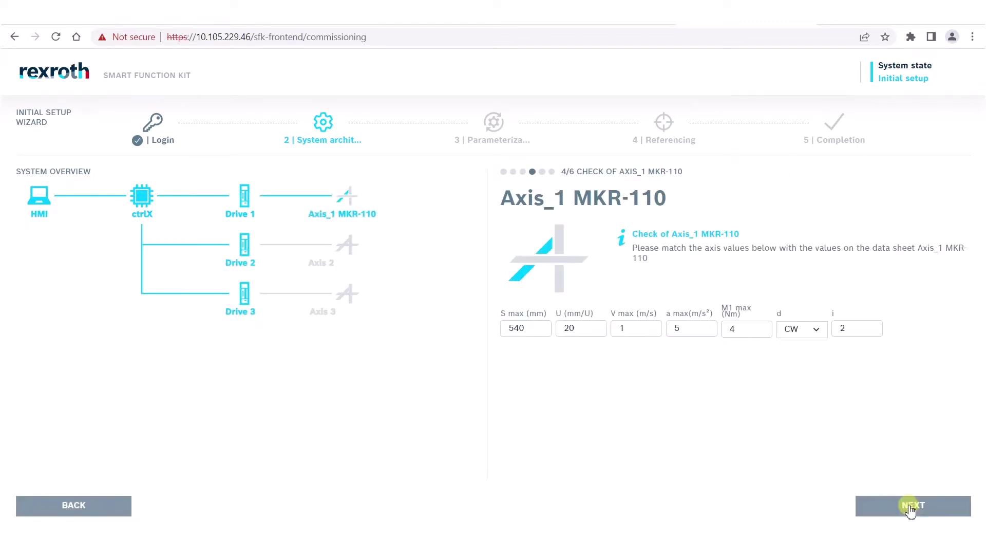
{"action": "left_click", "coordinate": [911, 507]}
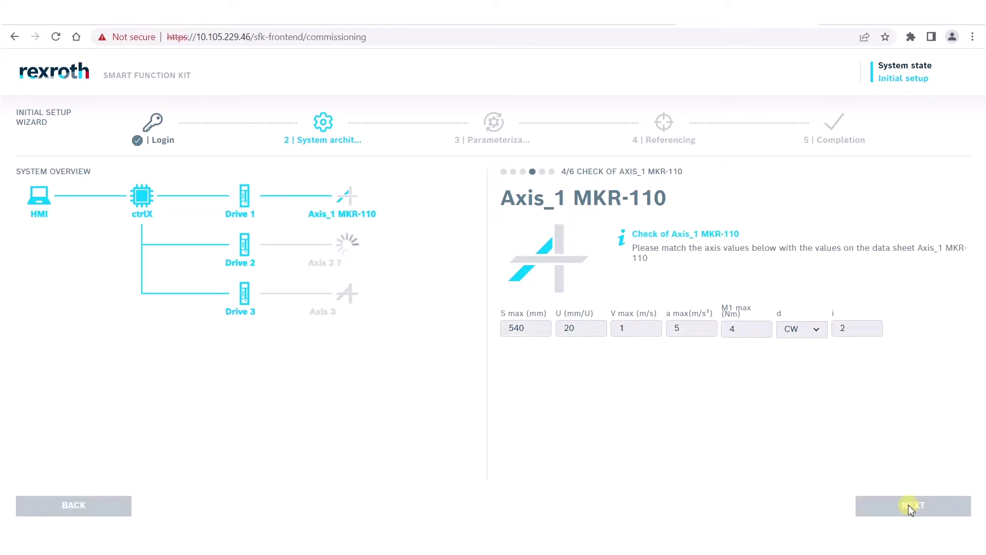
{"action": "left_click", "coordinate": [911, 507]}
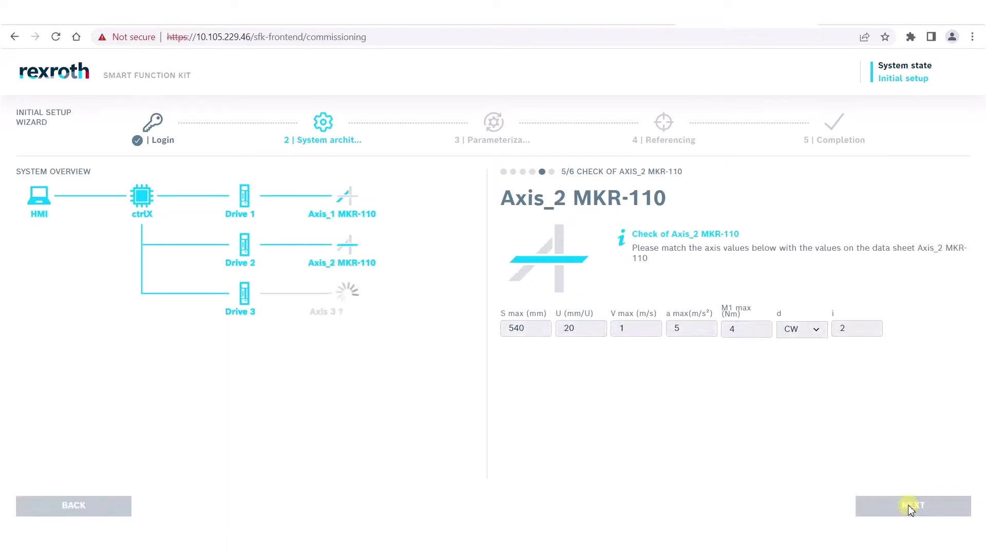
{"action": "left_click", "coordinate": [909, 505]}
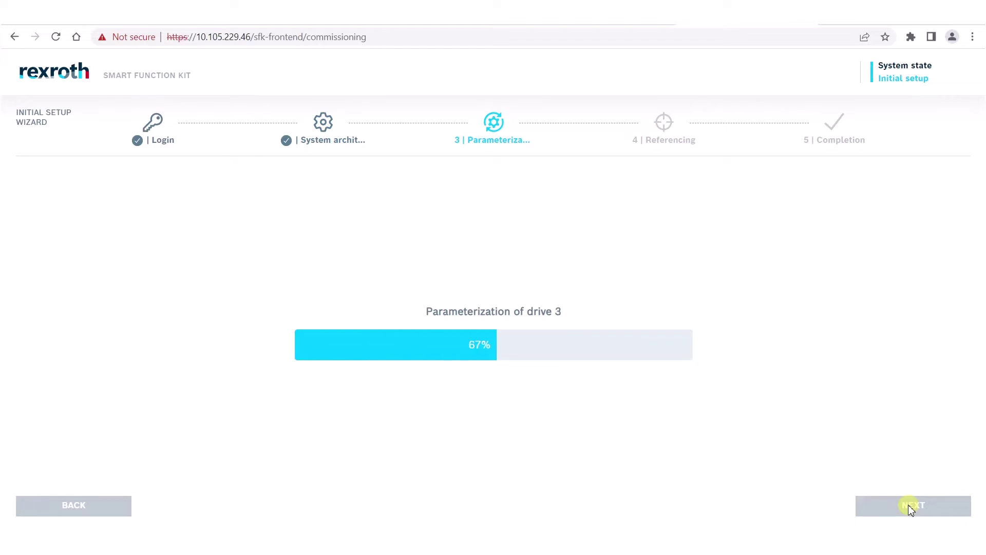
Accept the dimension references and position limits for axes X, Y and Z, then finish setup.
{"action": "left_click", "coordinate": [909, 505]}
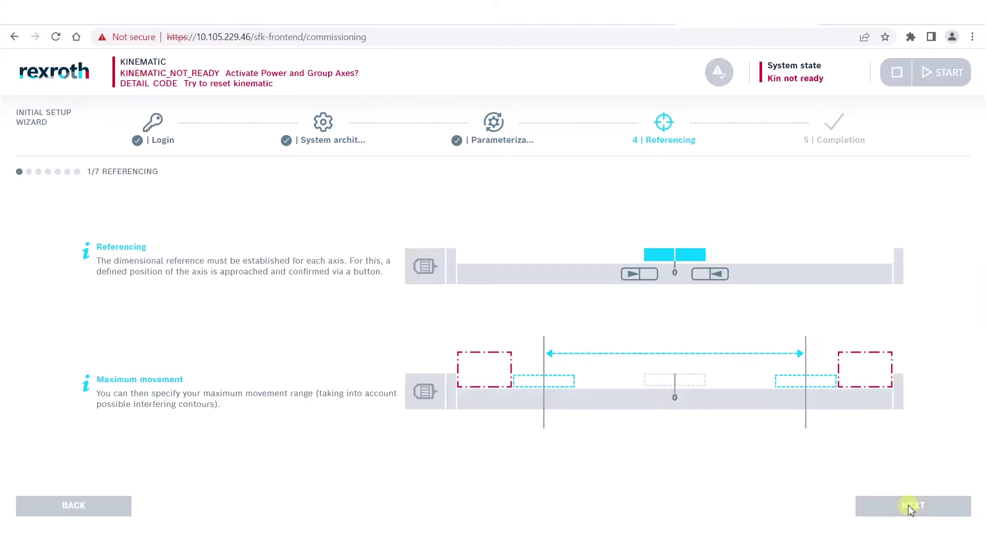
{"action": "left_click", "coordinate": [913, 506]}
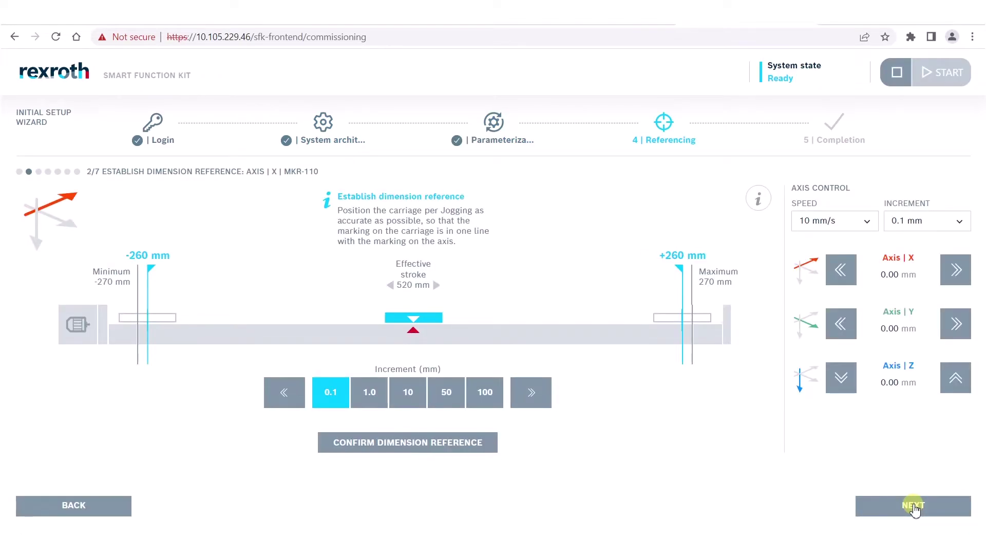
{"action": "left_click", "coordinate": [917, 515]}
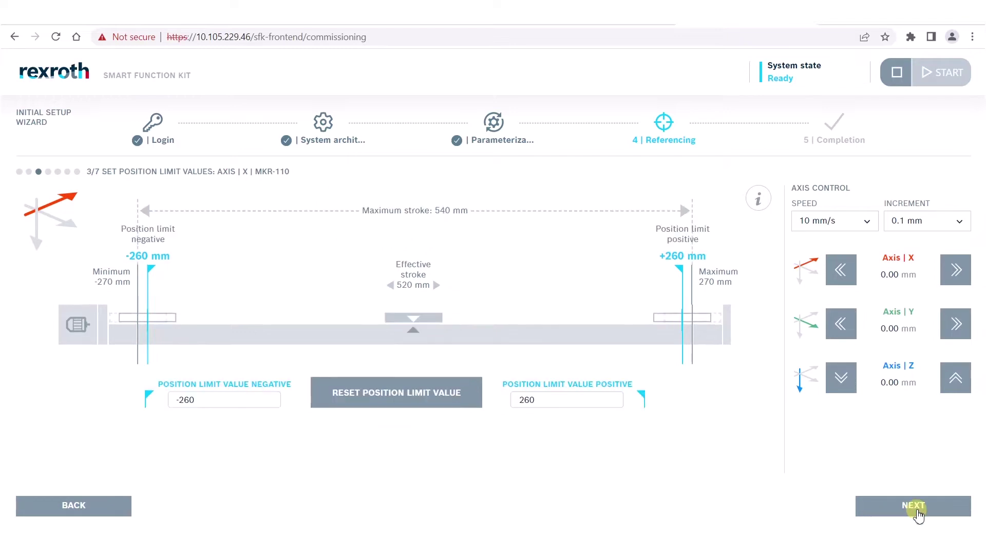
{"action": "left_click", "coordinate": [918, 515]}
{"action": "left_click", "coordinate": [918, 515]}
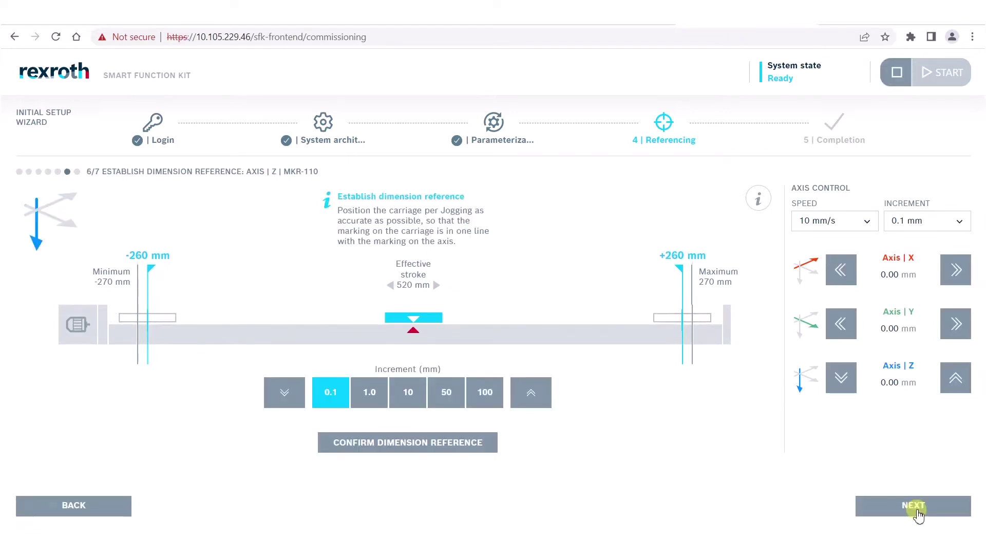
{"action": "left_click", "coordinate": [918, 515]}
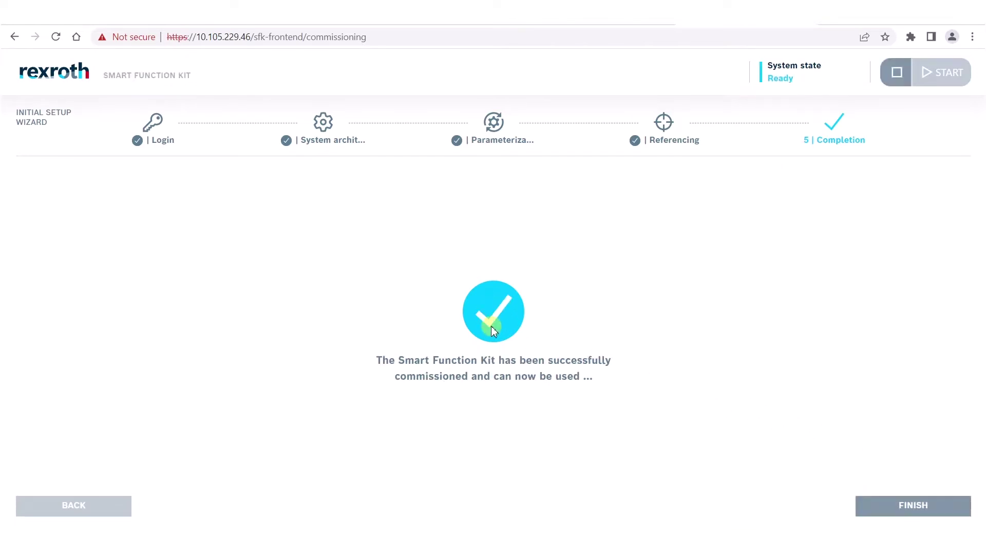
{"action": "left_click", "coordinate": [918, 515]}
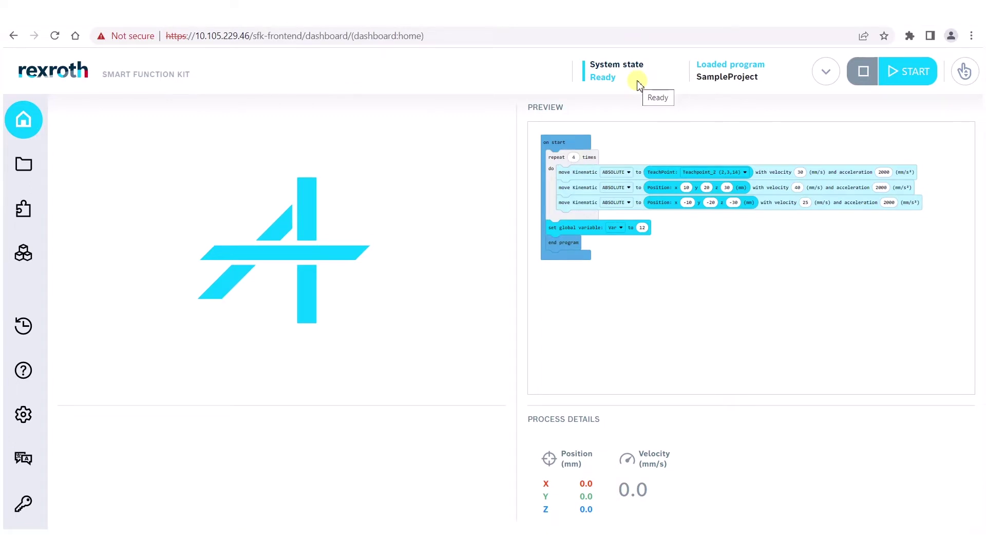
Show the list of loadable programs, with SampleProject available.
{"action": "left_click", "coordinate": [832, 77]}
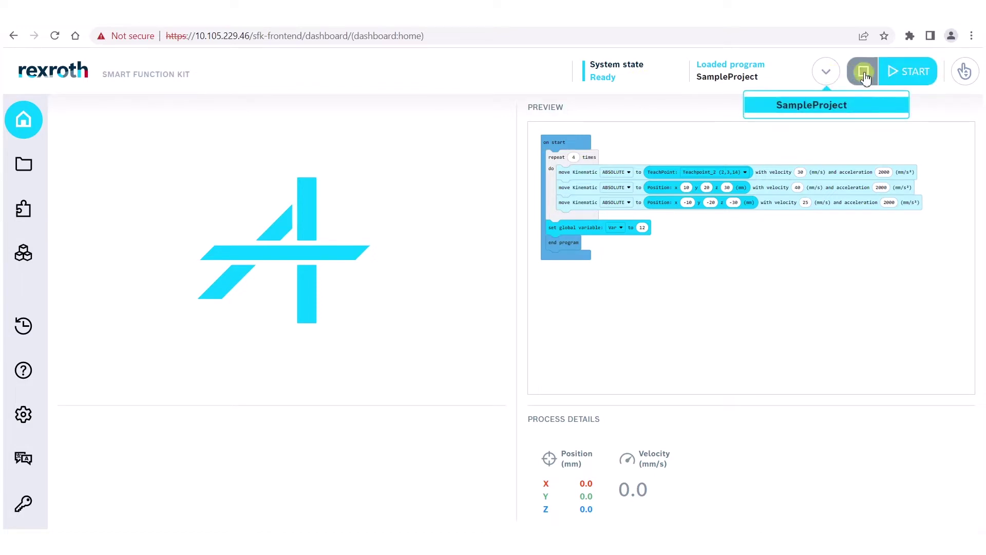
{"action": "left_click", "coordinate": [963, 71]}
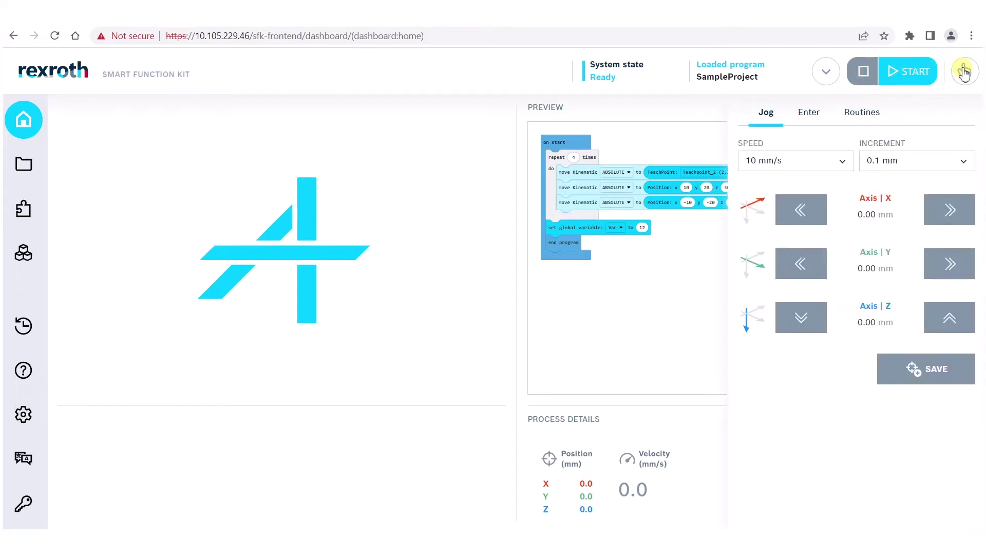
{"action": "left_click", "coordinate": [964, 71]}
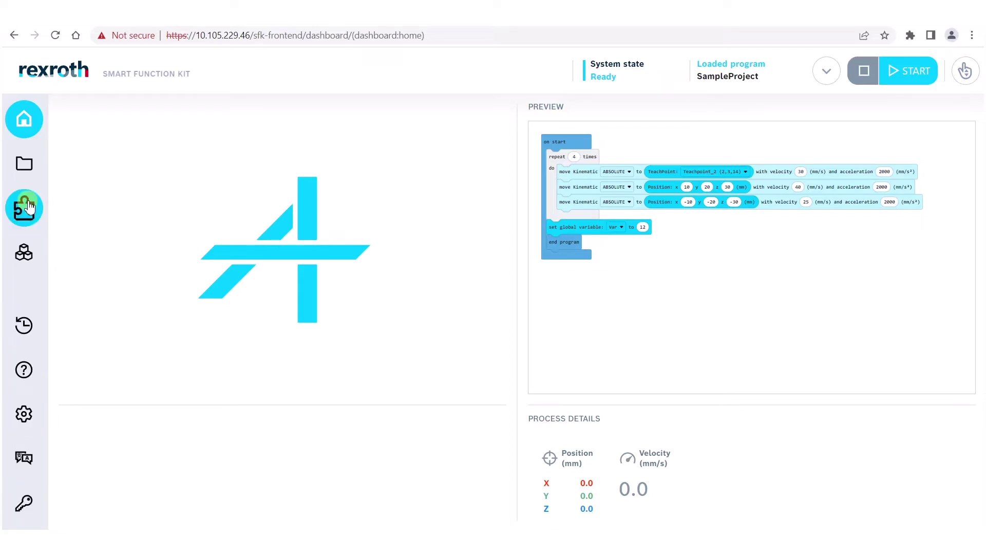
{"action": "left_click", "coordinate": [27, 166]}
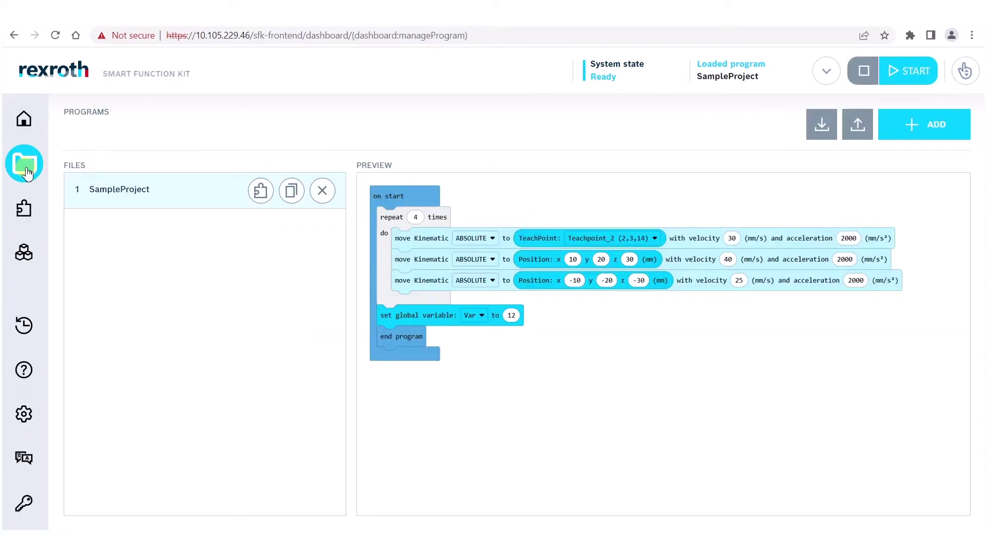
{"action": "left_click", "coordinate": [25, 210]}
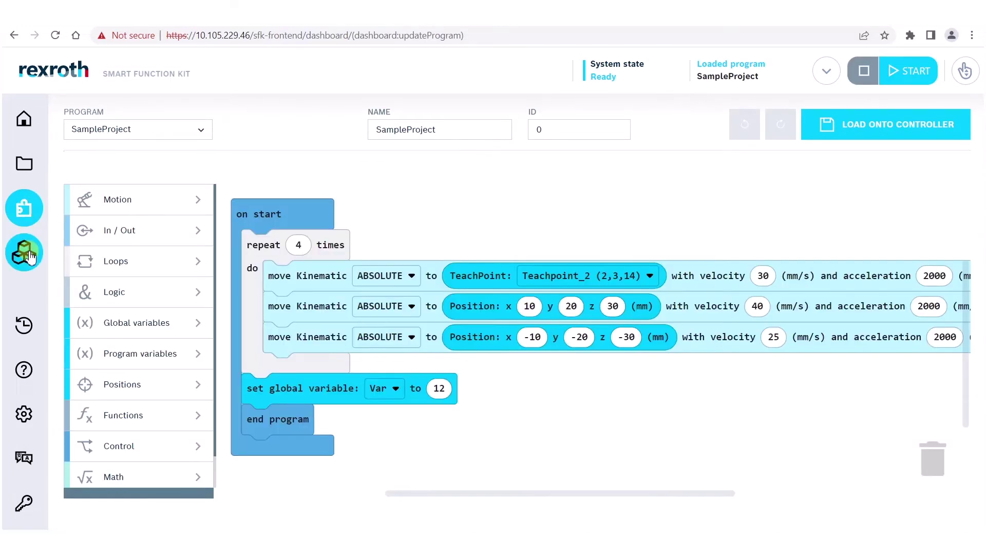
{"action": "left_click", "coordinate": [25, 254]}
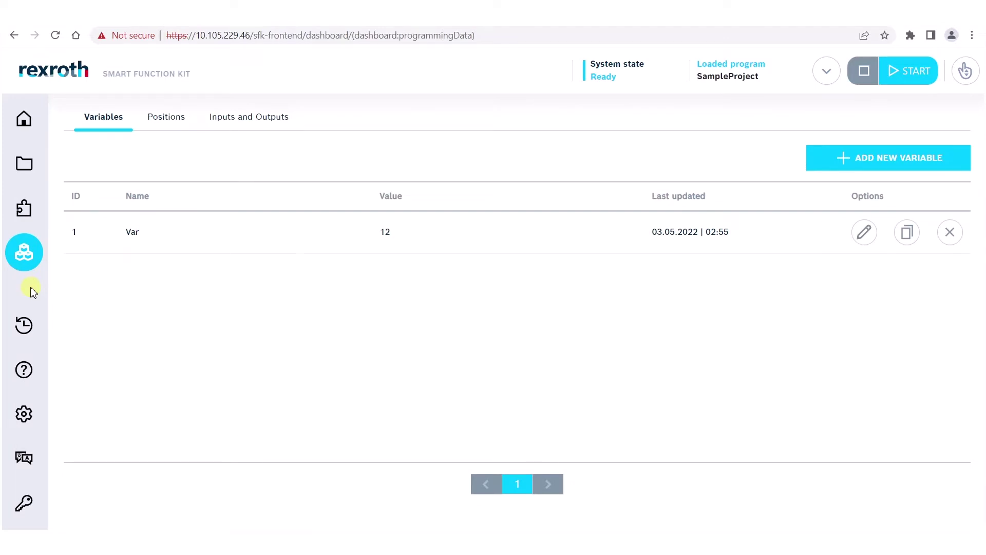
{"action": "left_click", "coordinate": [25, 328]}
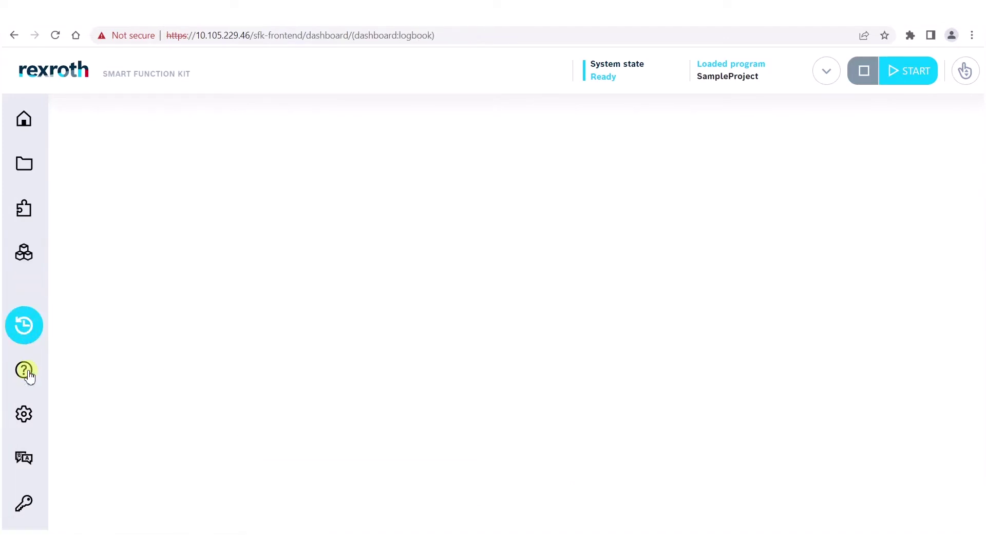
{"action": "left_click", "coordinate": [24, 457]}
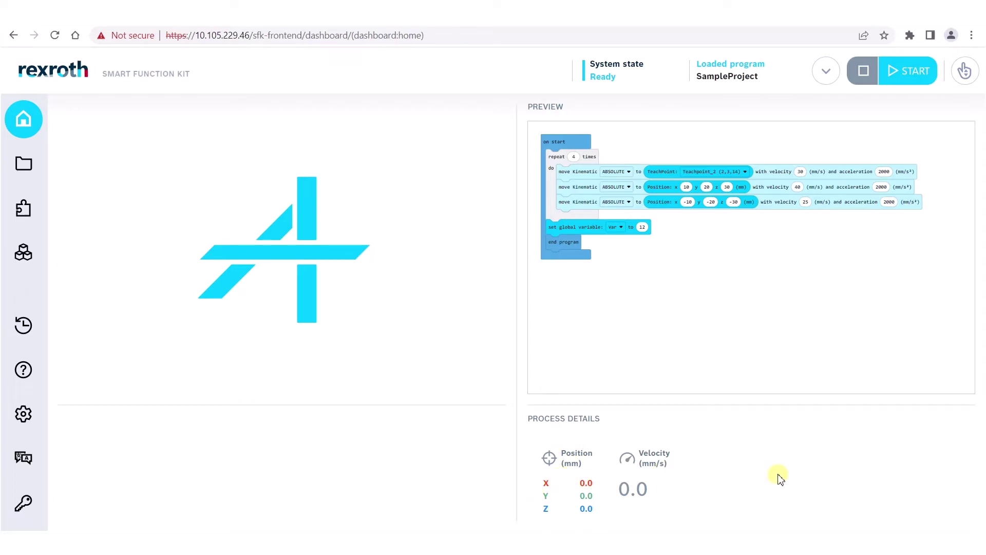
Jog the X axis forward 10 mm, then move the axes to X 15, Y 78 mm.
{"action": "left_click", "coordinate": [965, 71]}
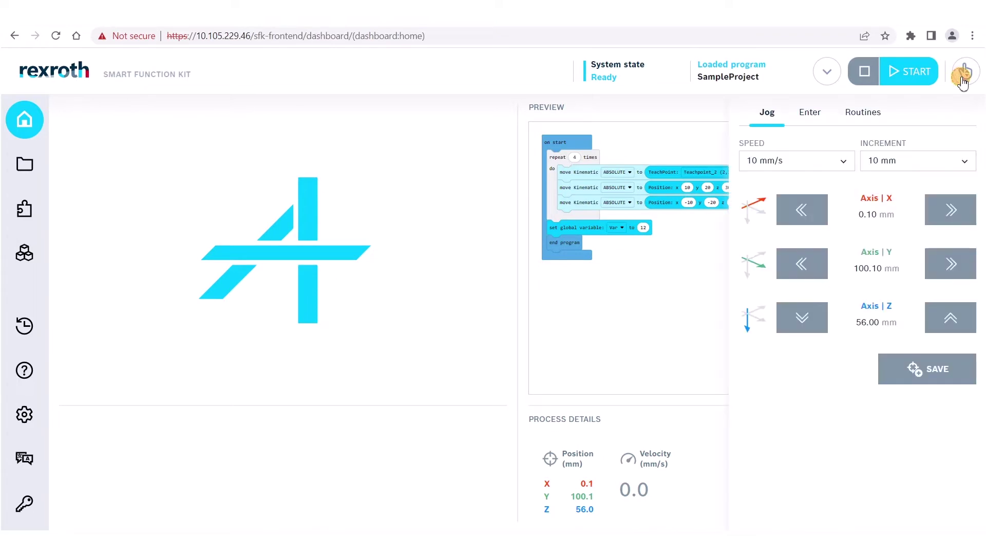
{"action": "left_click", "coordinate": [939, 219]}
{"action": "left_click", "coordinate": [810, 114]}
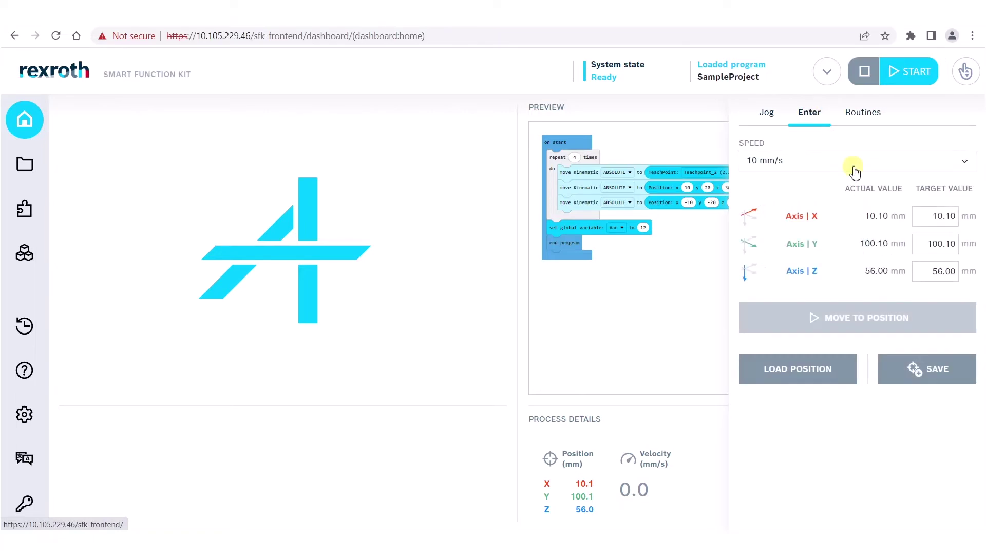
{"action": "mouse_move", "coordinate": [923, 216]}
{"action": "left_mouse_down"}
{"action": "mouse_move", "coordinate": [964, 218]}
{"action": "mouse_move", "coordinate": [960, 247]}
{"action": "left_mouse_up"}
{"action": "type", "text": "15"}
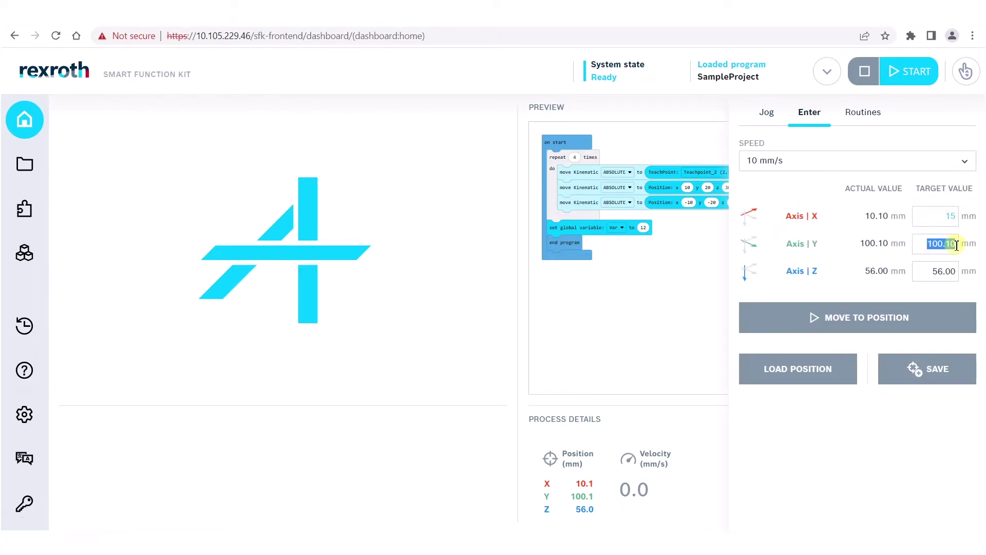
{"action": "type", "text": "78"}
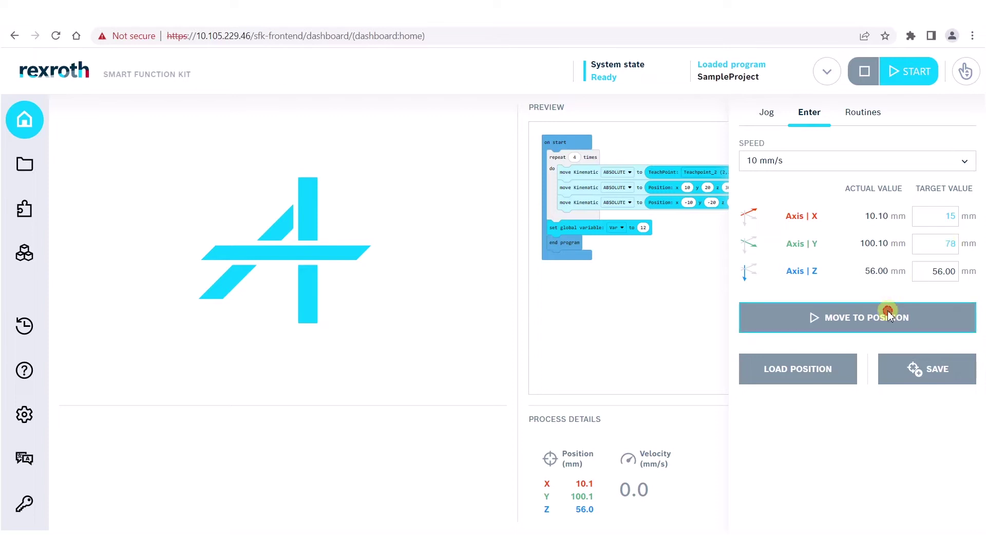
{"action": "left_click", "coordinate": [888, 311]}
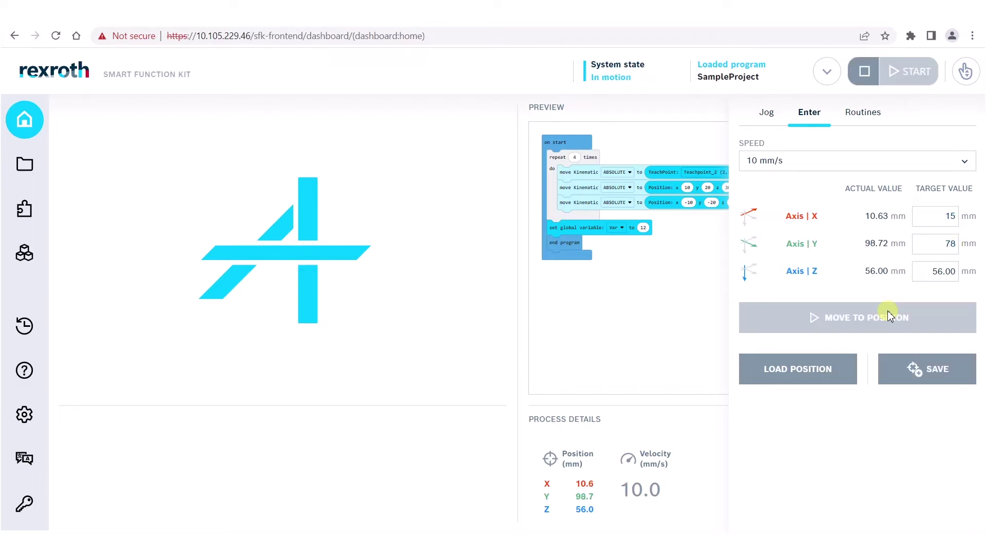
Save the current axis position as new position Pick_Position44 and close the entry panel.
{"action": "left_click", "coordinate": [913, 369]}
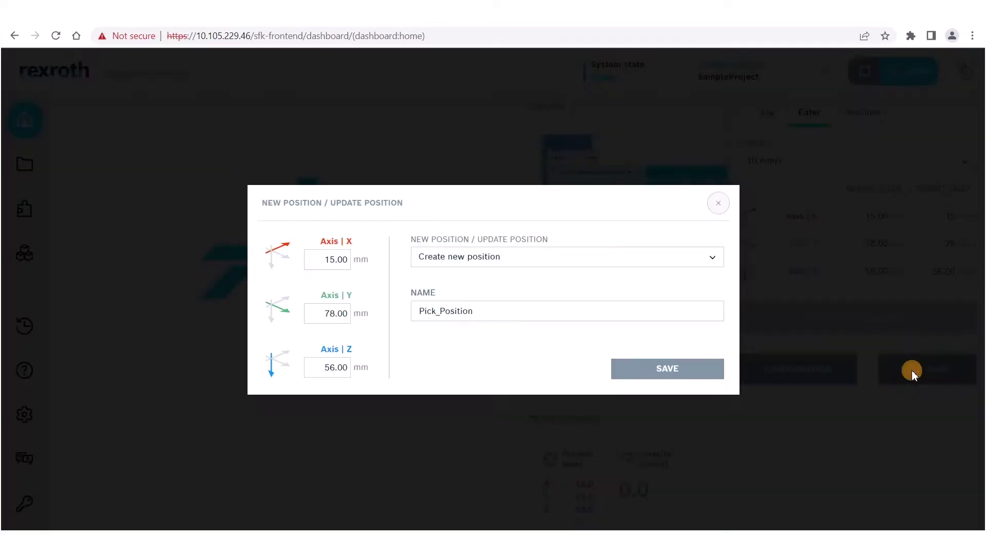
{"action": "left_click", "coordinate": [688, 260]}
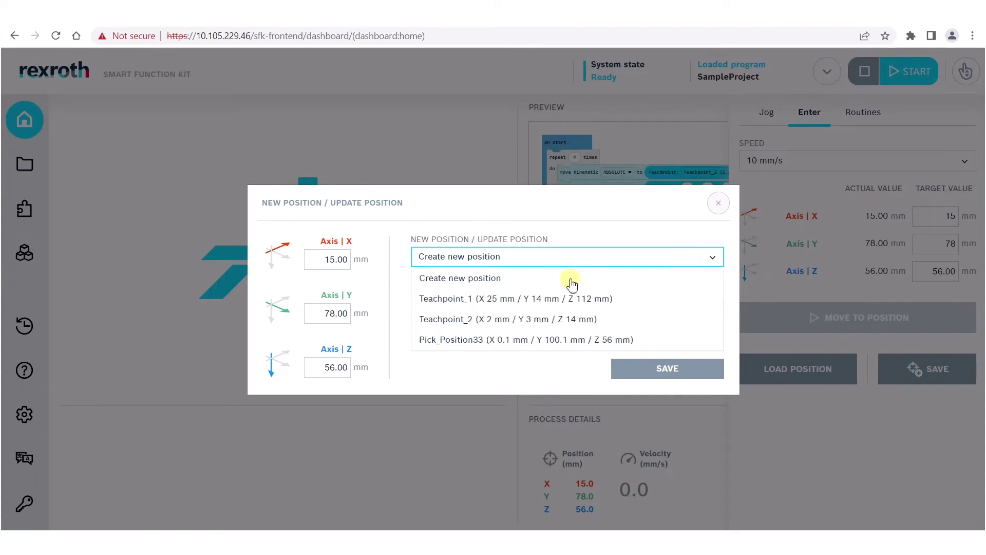
{"action": "left_click", "coordinate": [493, 278]}
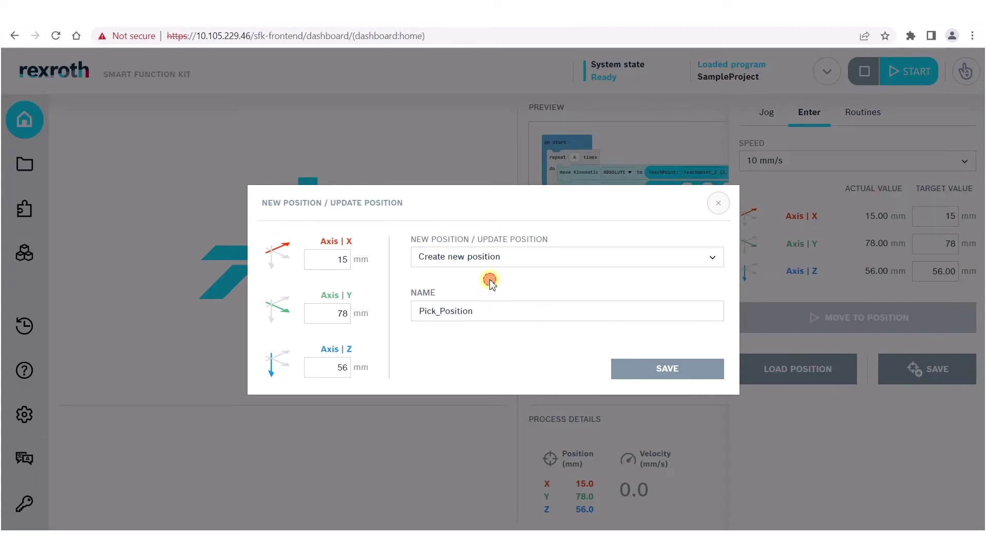
{"action": "left_click", "coordinate": [520, 311]}
{"action": "type", "text": "44"}
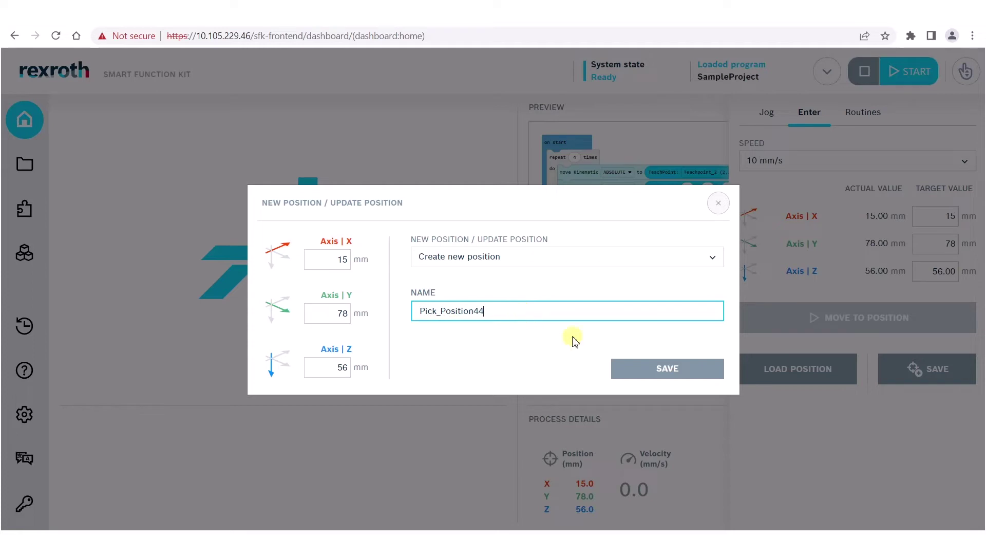
{"action": "left_click", "coordinate": [665, 370]}
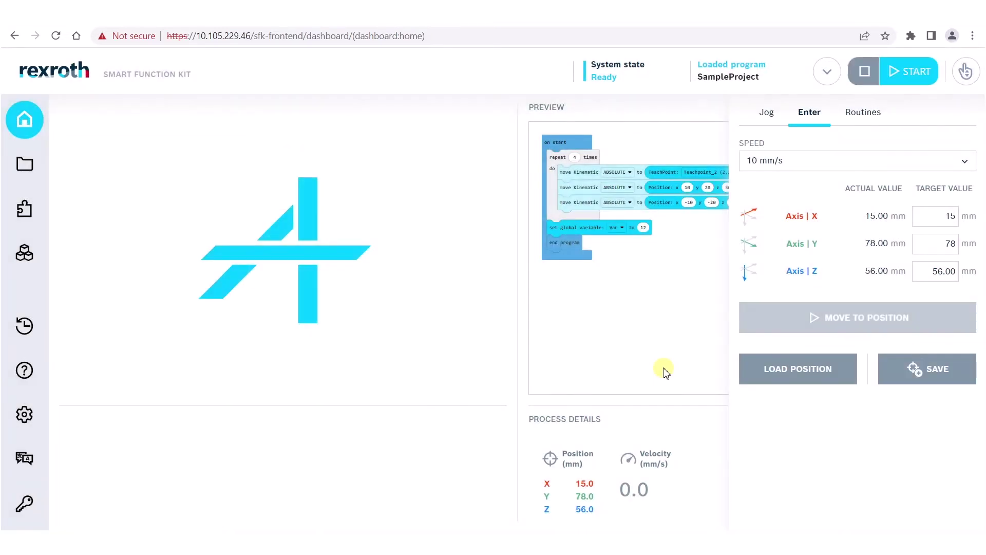
{"action": "left_click", "coordinate": [966, 71]}
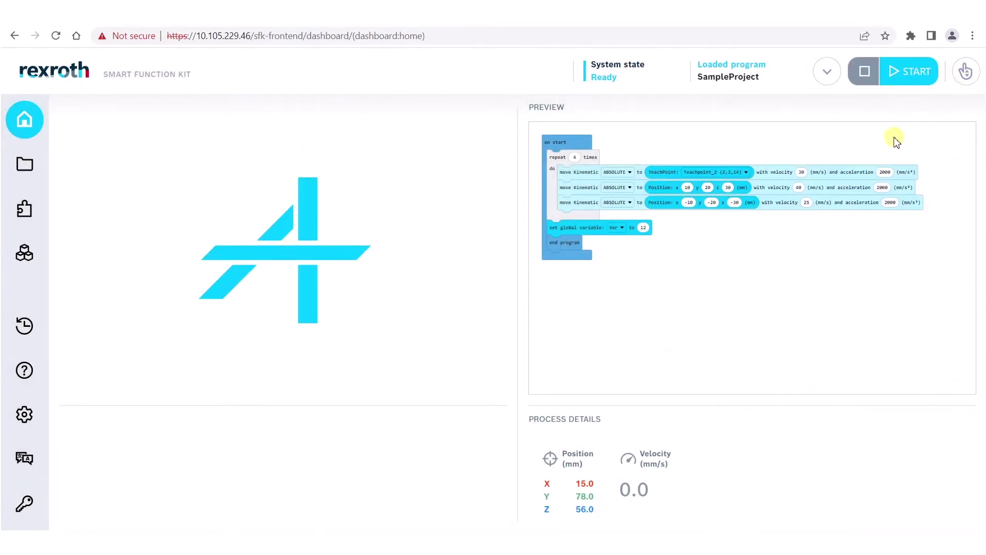
Add an ABSOLUTE move Kinematic block after the third move in the program.
{"action": "left_click", "coordinate": [21, 215]}
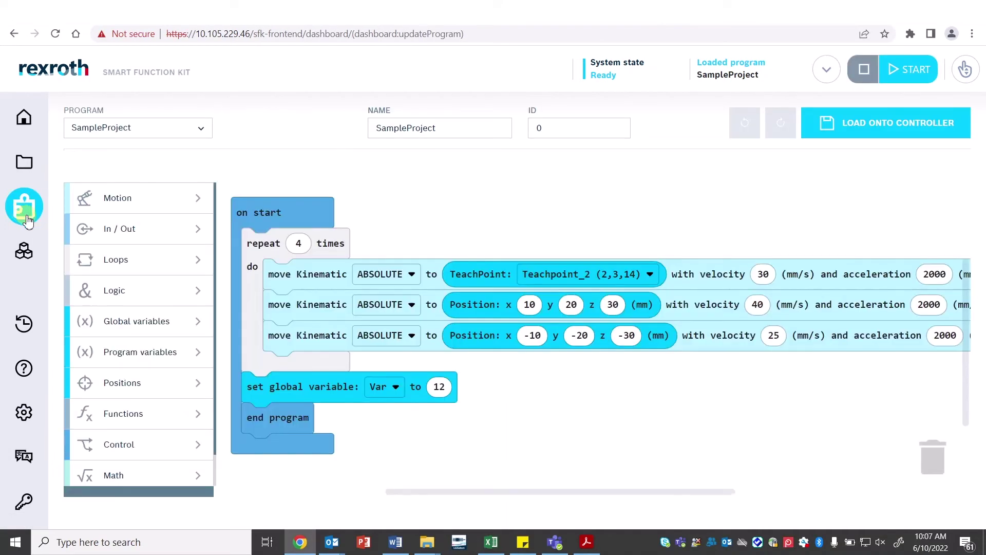
{"action": "left_click", "coordinate": [199, 199]}
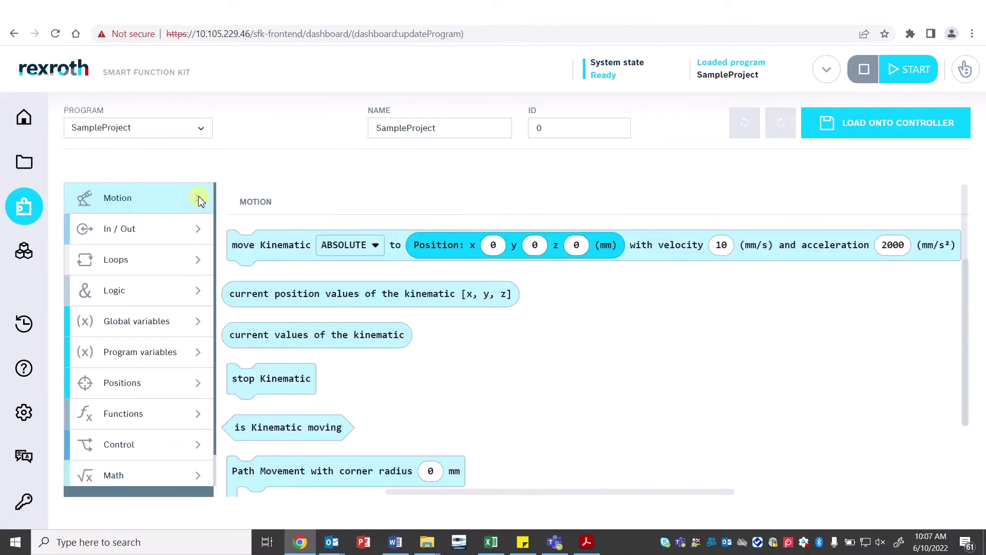
{"action": "left_click_drag", "start_coordinate": [266, 245], "coordinate": [318, 299]}
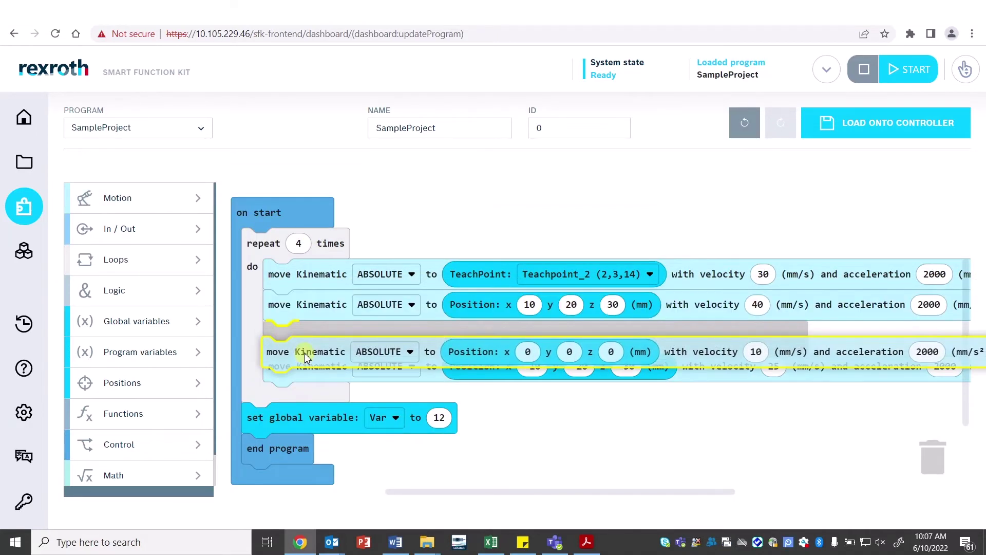
{"action": "mouse_move", "coordinate": [319, 299]}
{"action": "left_mouse_down"}
{"action": "mouse_move", "coordinate": [310, 386]}
{"action": "mouse_move", "coordinate": [306, 372]}
{"action": "left_mouse_up"}
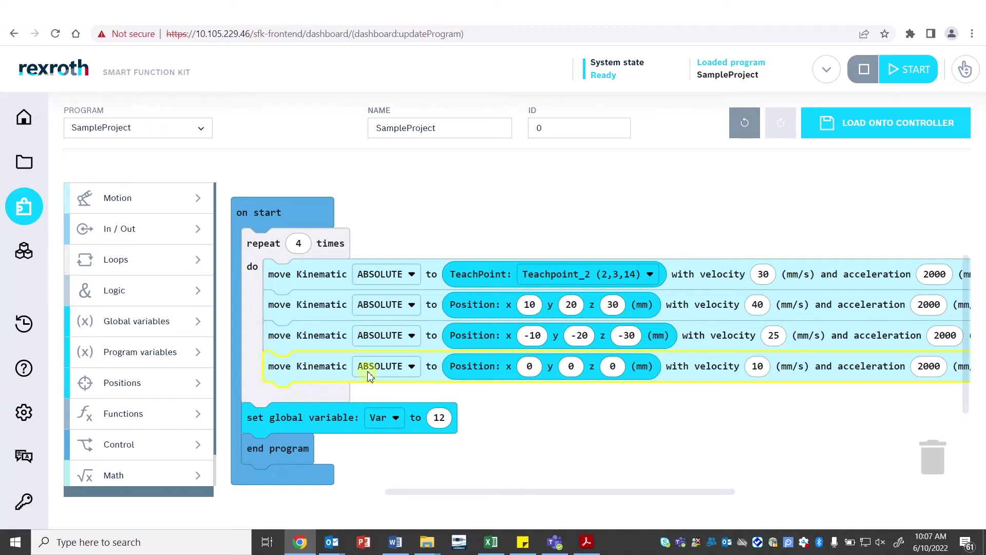
{"action": "left_click", "coordinate": [407, 367]}
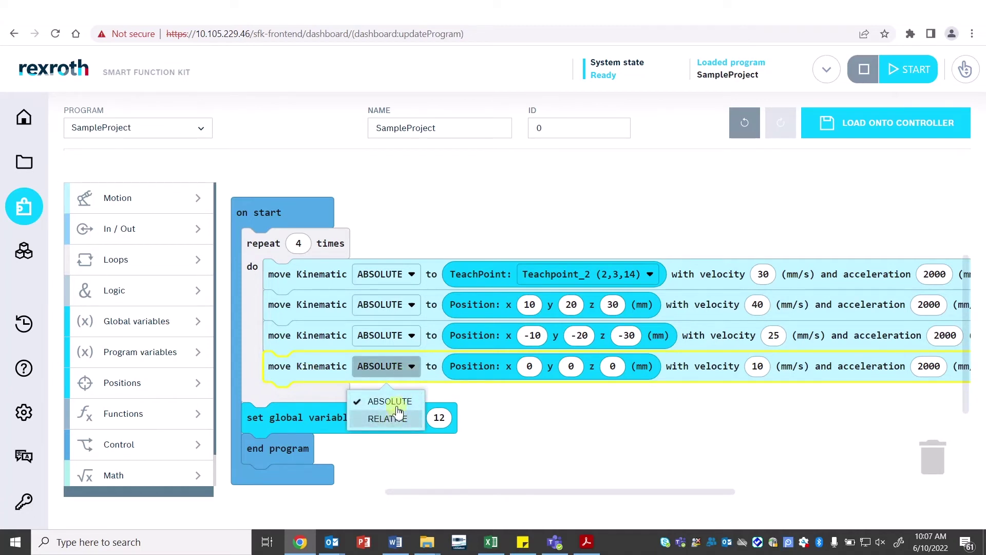
{"action": "left_click", "coordinate": [642, 367]}
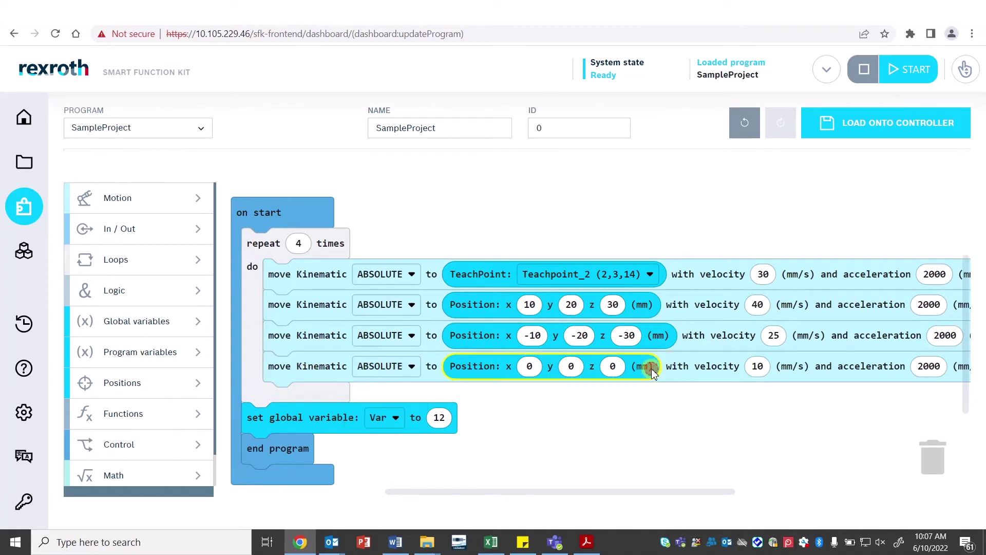
Set the new move to x 1, y 2, z 3, velocity 50, acceleration 1000.
{"action": "left_click", "coordinate": [527, 368]}
{"action": "type", "text": "1"}
{"action": "left_click", "coordinate": [569, 367]}
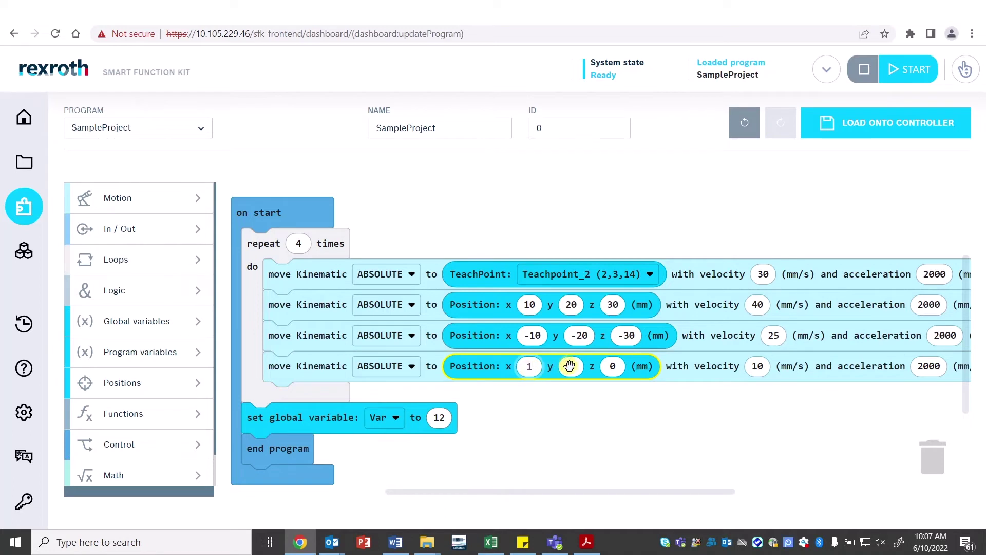
{"action": "type", "text": "2"}
{"action": "left_click", "coordinate": [610, 367]}
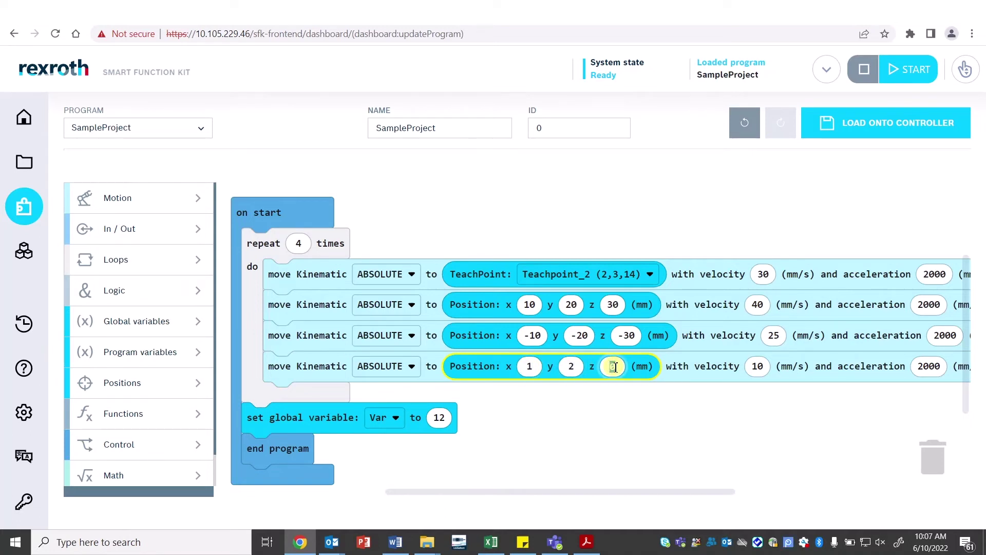
{"action": "type", "text": "3"}
{"action": "key", "text": "Return"}
{"action": "left_click_drag", "start_coordinate": [759, 368], "coordinate": [772, 364]}
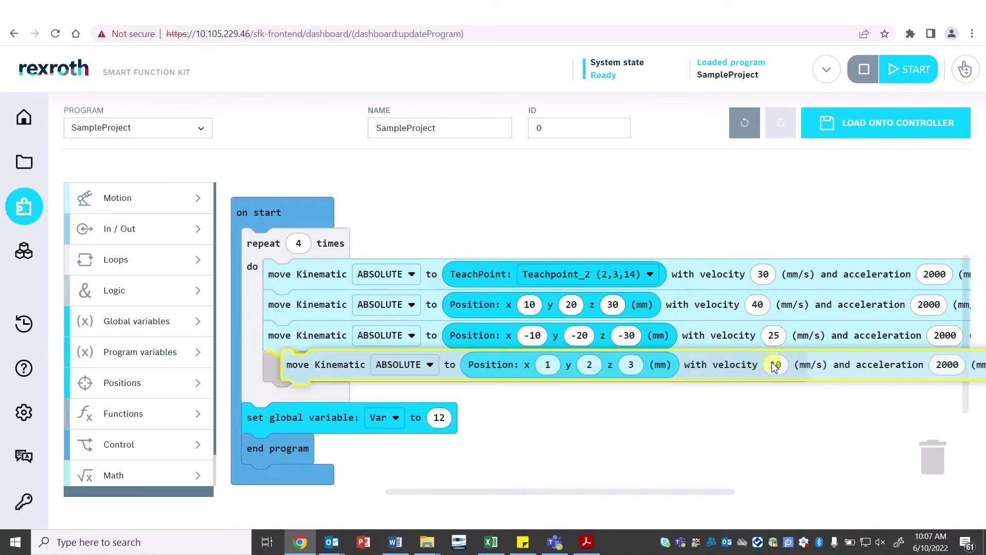
{"action": "left_click", "coordinate": [758, 367]}
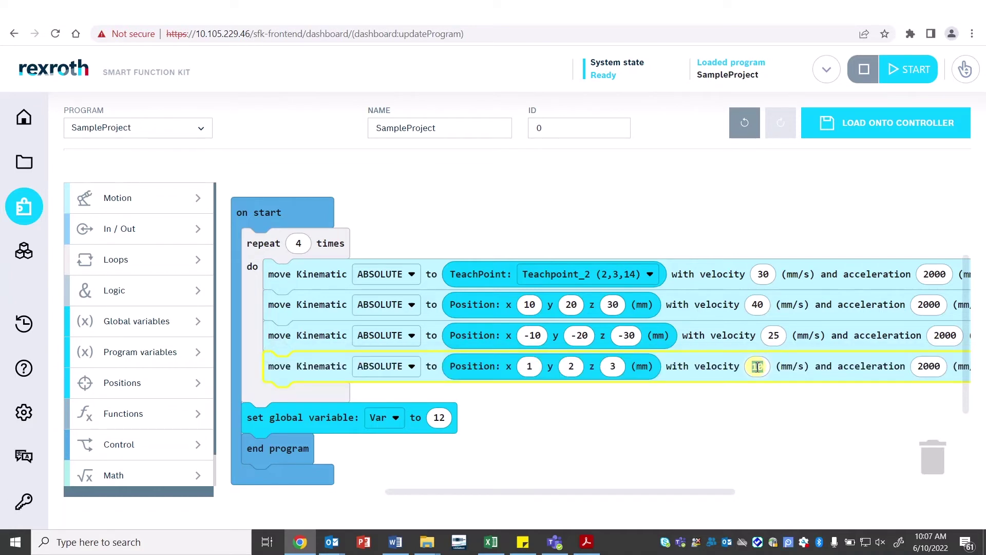
{"action": "type", "text": "50"}
{"action": "left_click", "coordinate": [928, 365]}
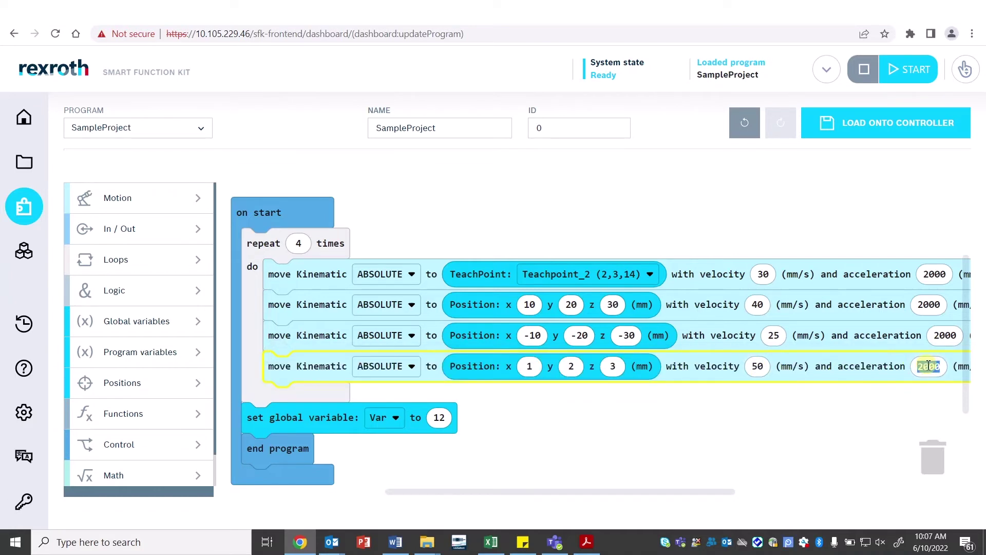
{"action": "type", "text": "1000"}
{"action": "left_click", "coordinate": [856, 413]}
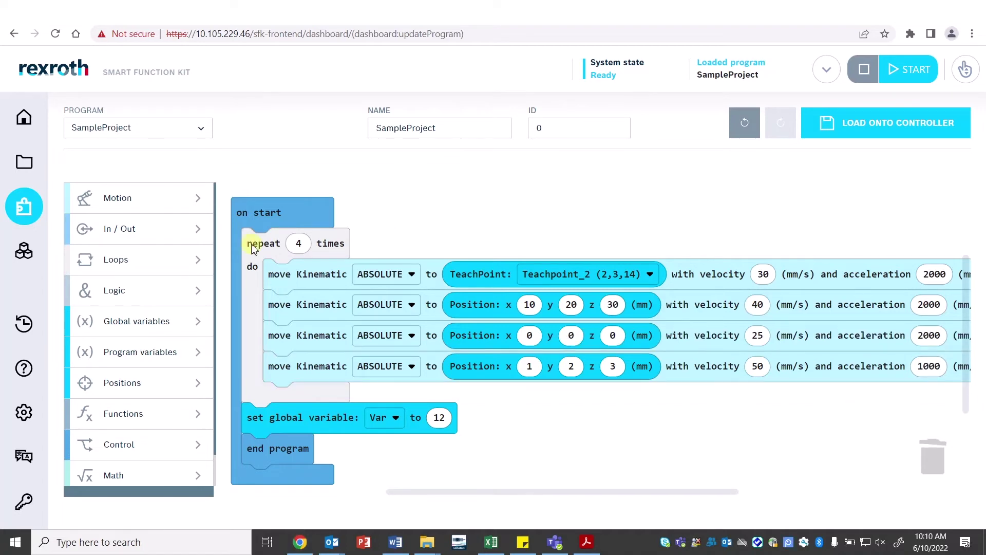
Add a repeat loop below the first loop.
{"action": "left_click", "coordinate": [199, 261]}
{"action": "left_click_drag", "start_coordinate": [254, 299], "coordinate": [292, 285]}
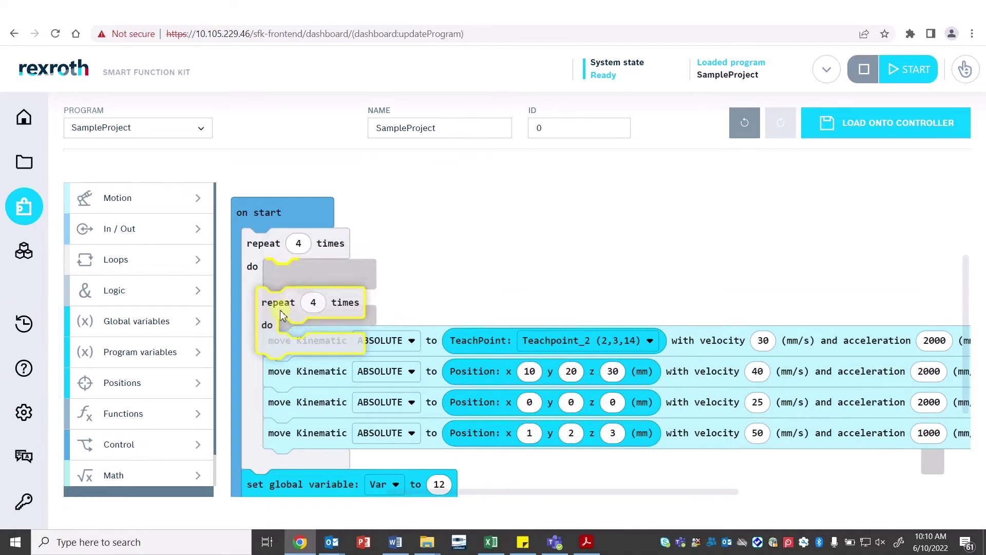
{"action": "mouse_move", "coordinate": [291, 285]}
{"action": "left_mouse_down"}
{"action": "mouse_move", "coordinate": [263, 458]}
{"action": "mouse_move", "coordinate": [267, 425]}
{"action": "left_mouse_up"}
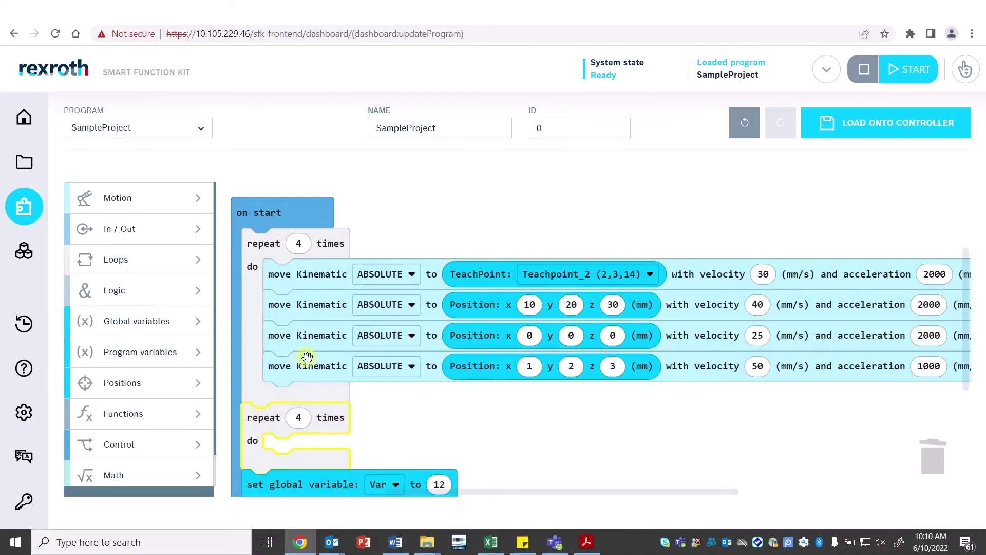
Fill the second loop with digital write pin Axis_1_DO_XG31_8 LOW and set Var to 10.
{"action": "left_click", "coordinate": [201, 233]}
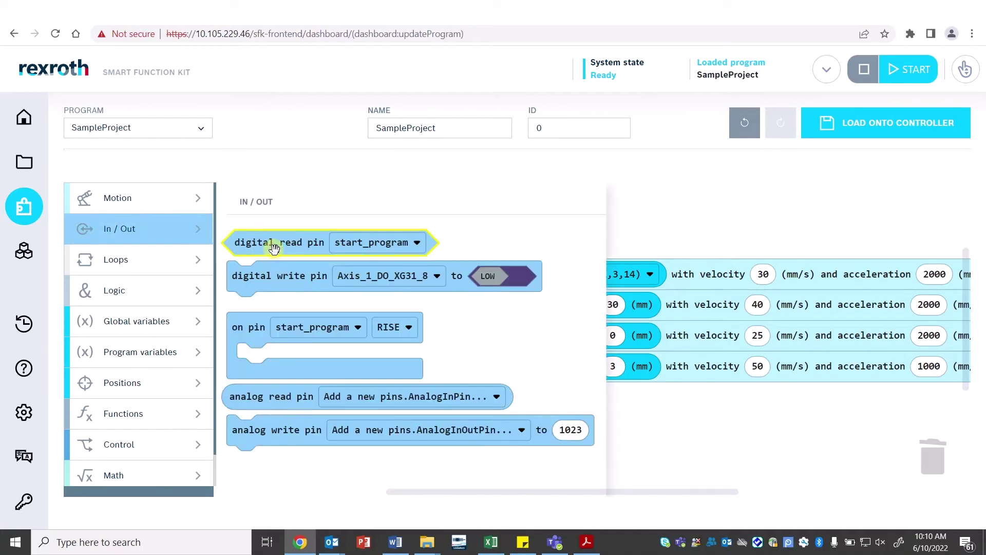
{"action": "left_click_drag", "start_coordinate": [275, 277], "coordinate": [316, 451]}
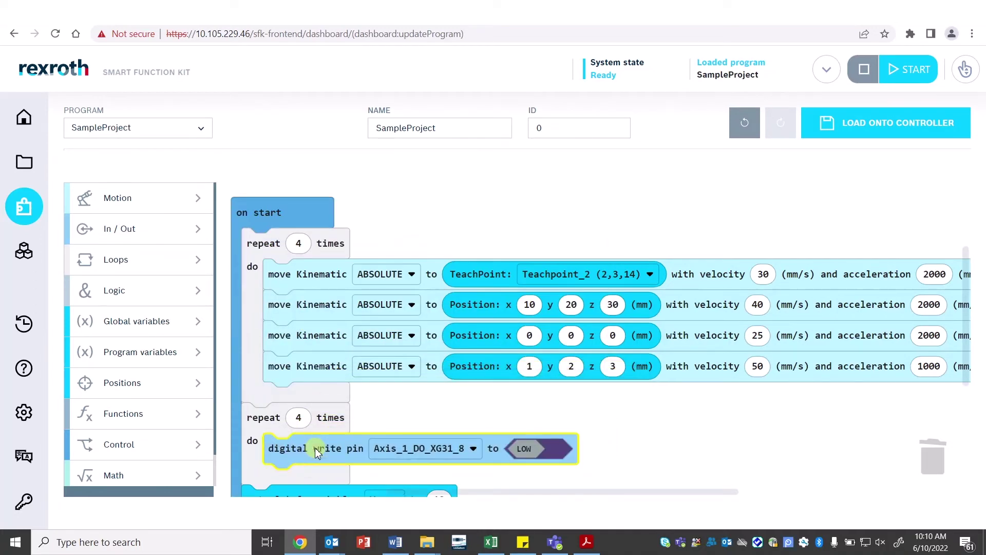
{"action": "left_click", "coordinate": [200, 327]}
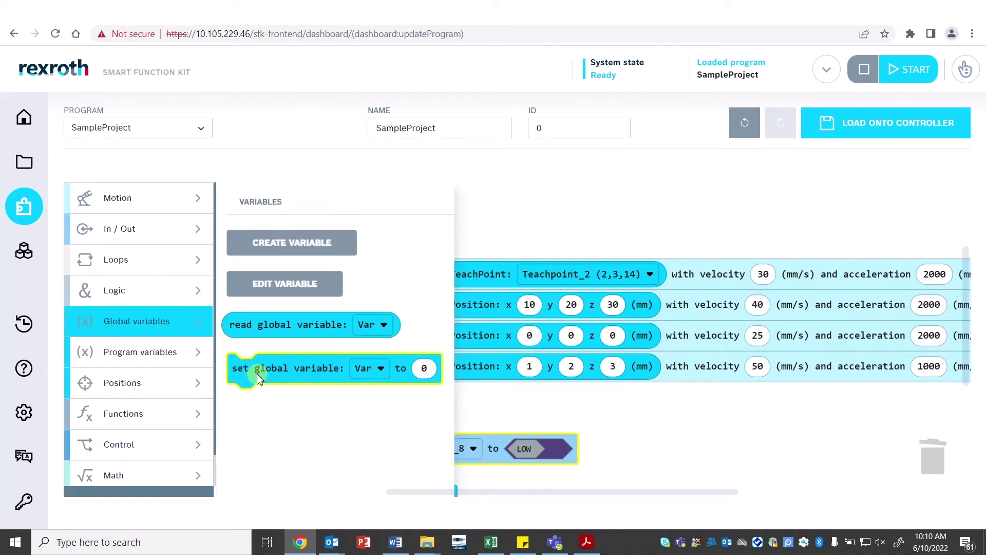
{"action": "mouse_move", "coordinate": [359, 390]}
{"action": "left_mouse_down"}
{"action": "mouse_move", "coordinate": [342, 460]}
{"action": "mouse_move", "coordinate": [302, 463]}
{"action": "left_mouse_up"}
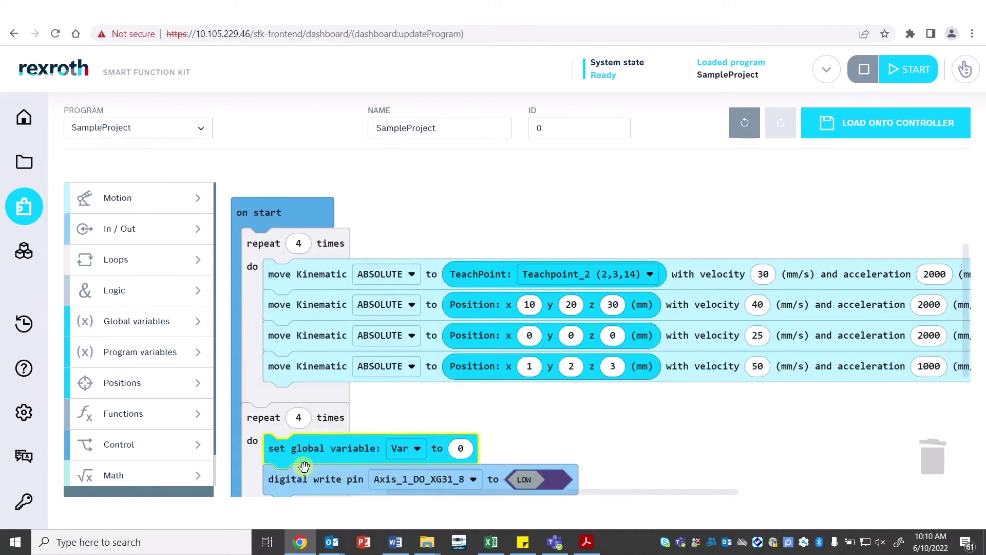
{"action": "left_click", "coordinate": [460, 453]}
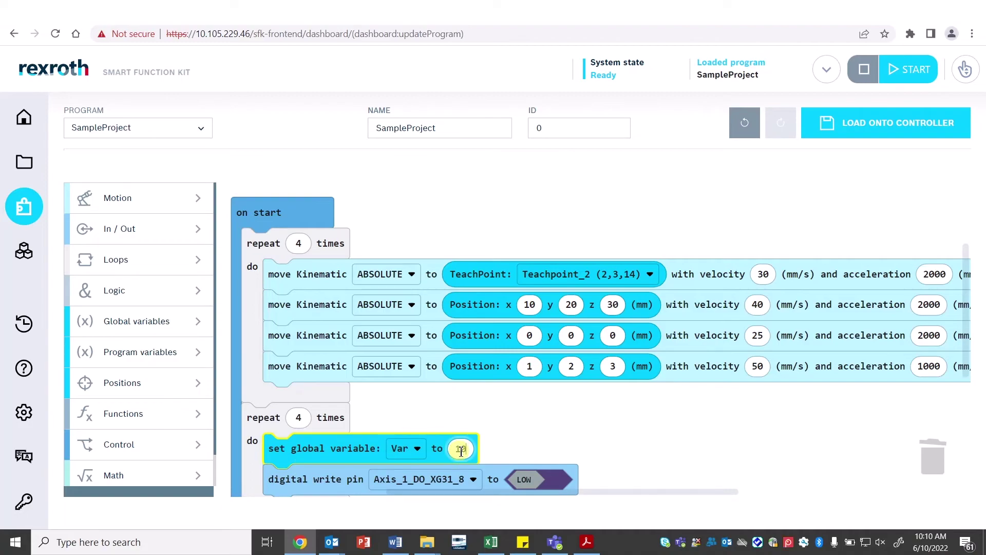
{"action": "key", "text": "Return"}
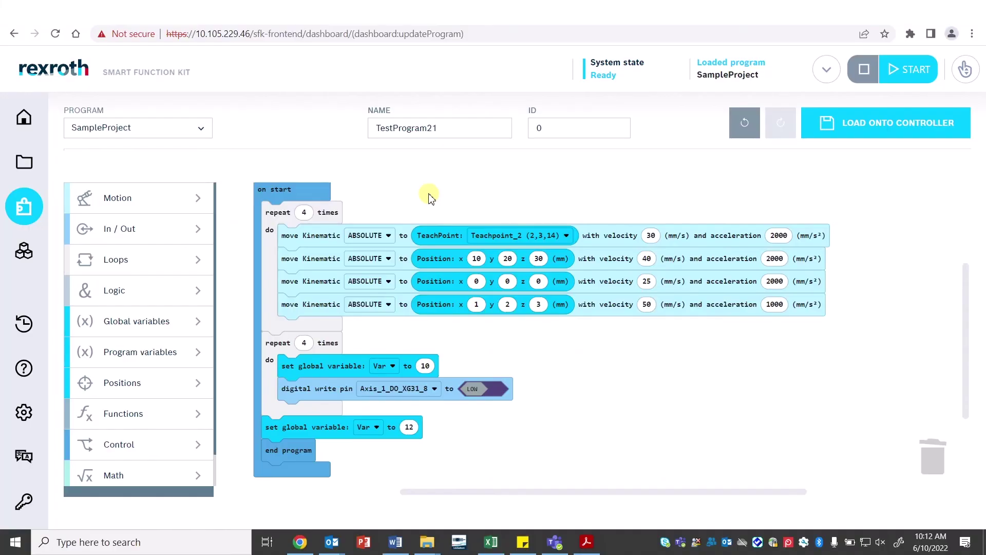
Load TestProgram21 onto the controller.
{"action": "left_click", "coordinate": [900, 130]}
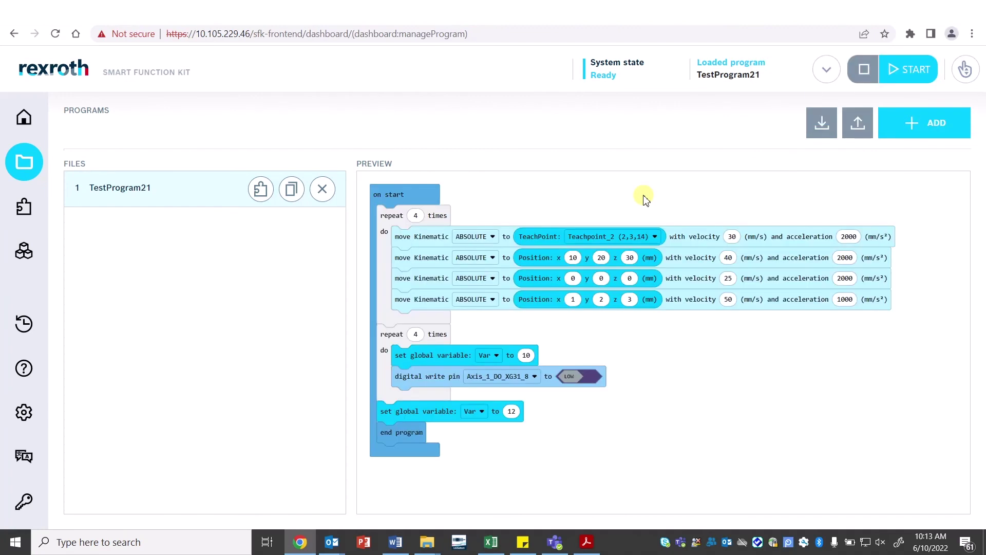
Start the loaded TestProgram21 from the header.
{"action": "left_click", "coordinate": [894, 72]}
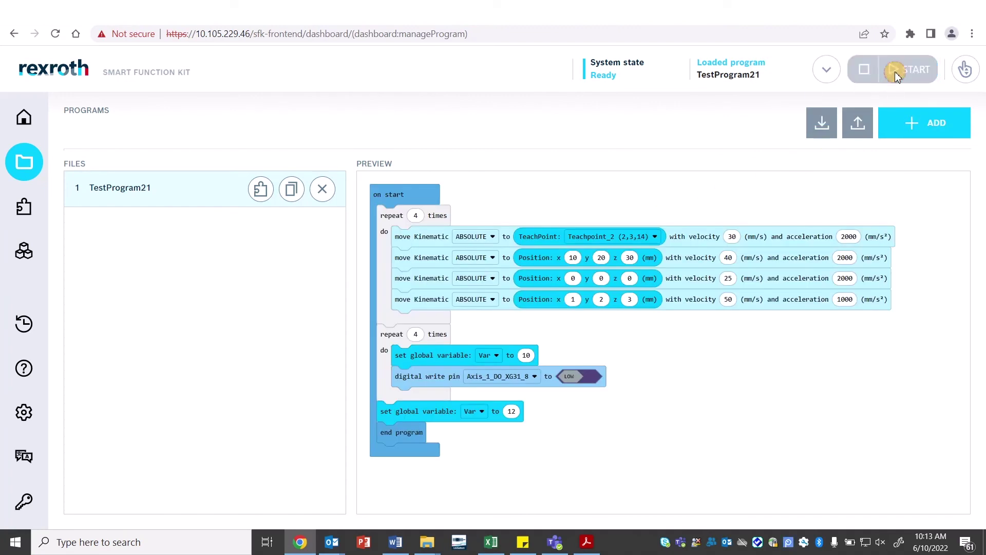